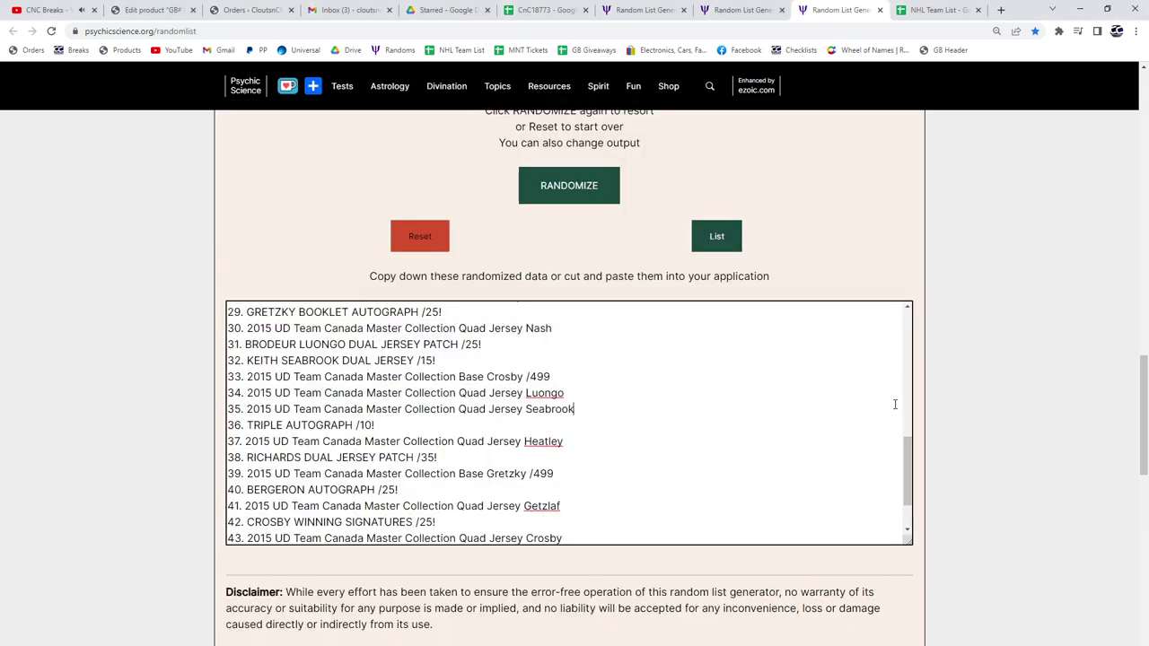
- Reshuffle the names-and-spots list and paste it into columns A–B of the CnC18773 sheet
{"action": "left_click", "coordinate": [643, 10]}
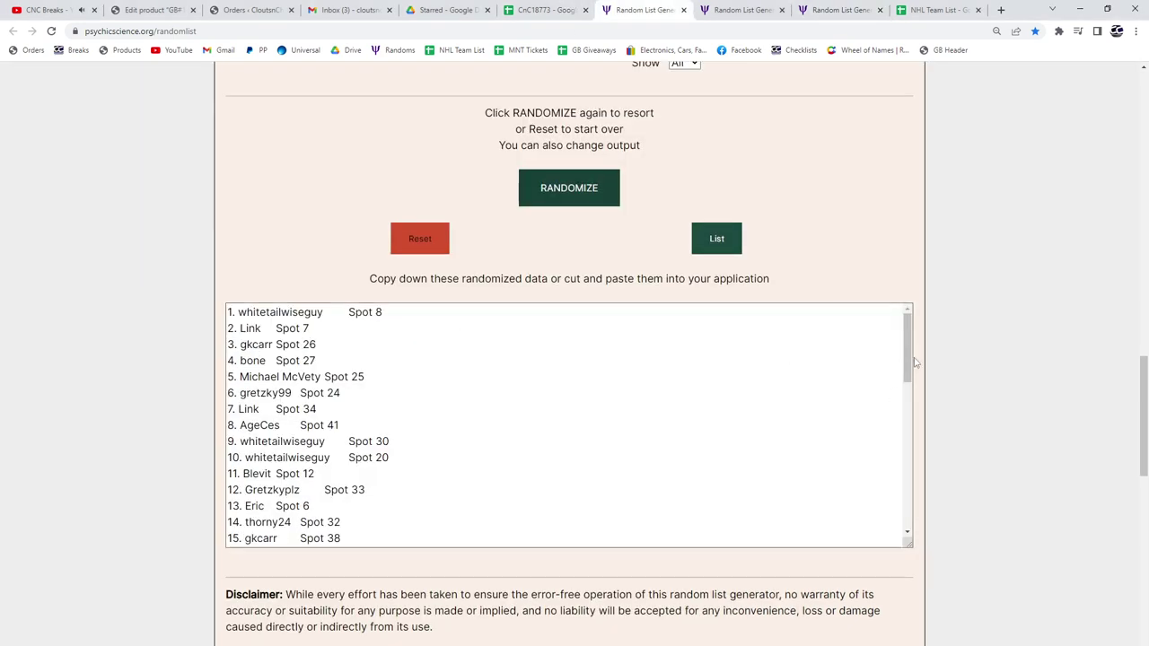
{"action": "key", "text": "alt+Tab"}
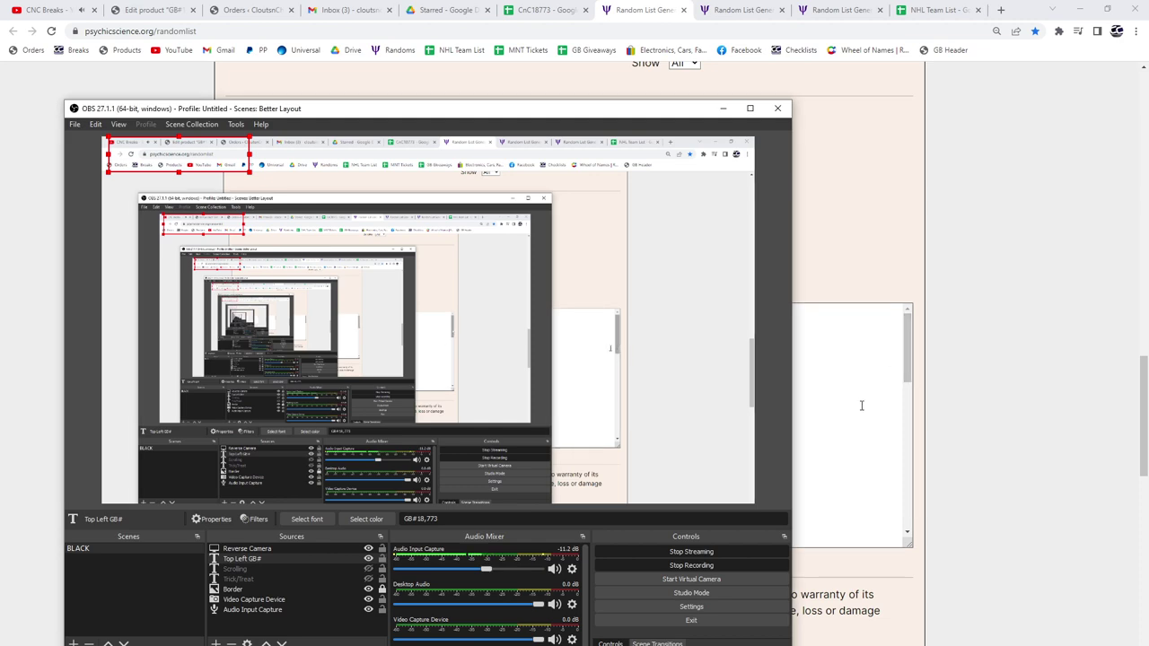
{"action": "left_click", "coordinate": [813, 475]}
{"action": "mouse_move", "coordinate": [903, 347]}
{"action": "left_mouse_down"}
{"action": "mouse_move", "coordinate": [905, 511]}
{"action": "mouse_move", "coordinate": [904, 347]}
{"action": "left_mouse_up"}
{"action": "left_click", "coordinate": [576, 200]}
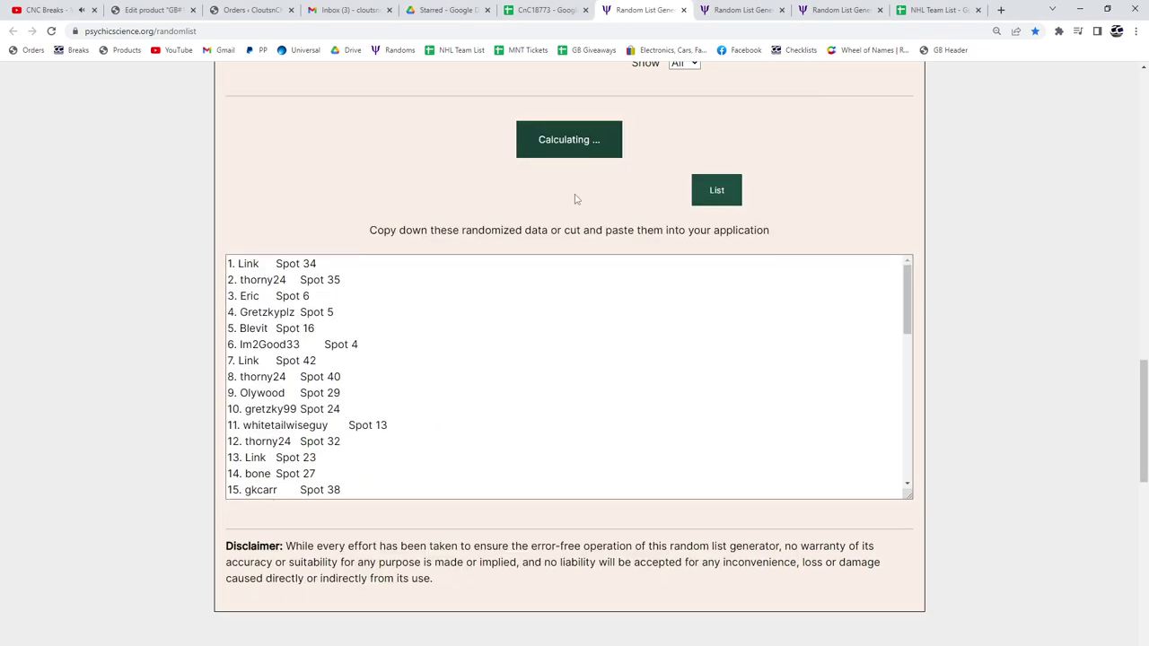
{"action": "scroll", "coordinate": [368, 422], "scroll_direction": "down", "scroll_amount": 6}
{"action": "left_click_drag", "start_coordinate": [643, 539], "coordinate": [165, 231]}
{"action": "left_click", "coordinate": [543, 10]}
{"action": "key", "text": "ctrl+v"}
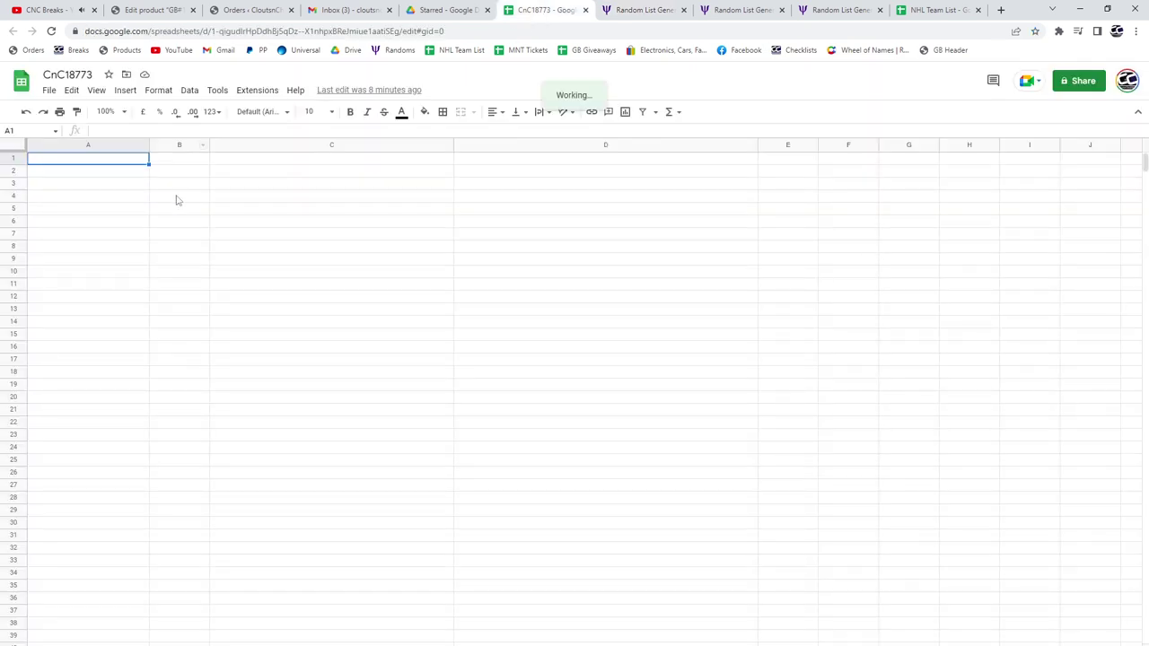
- Reshuffle the base-card list and select the whole shuffled list
{"action": "left_click", "coordinate": [732, 8]}
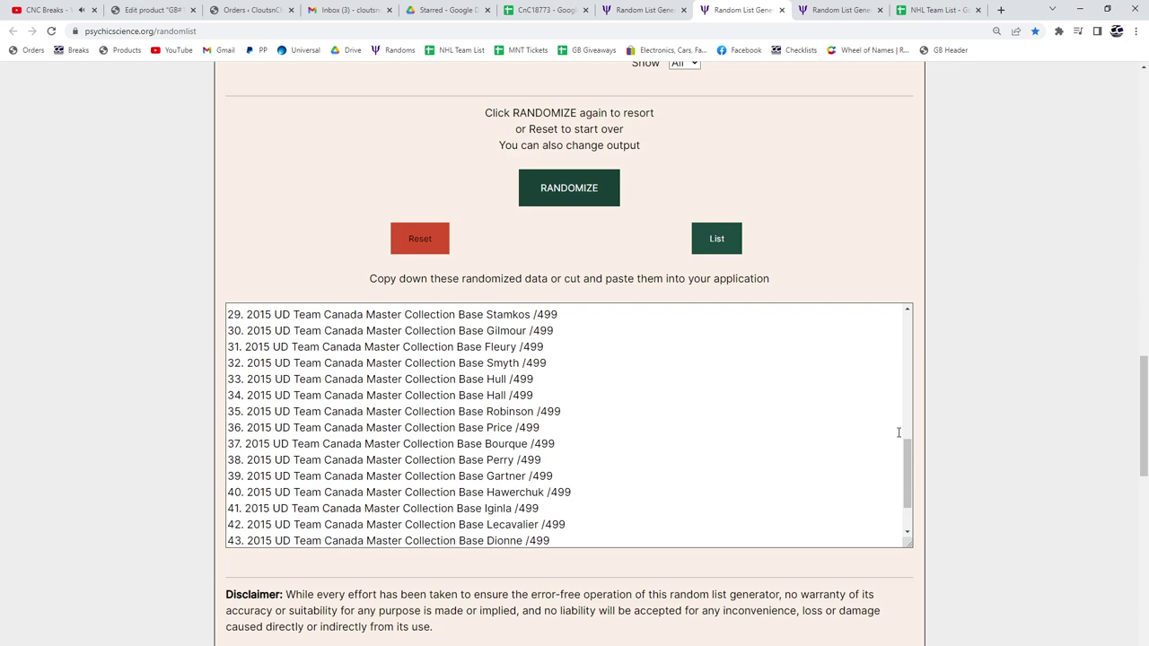
{"action": "left_click", "coordinate": [552, 189]}
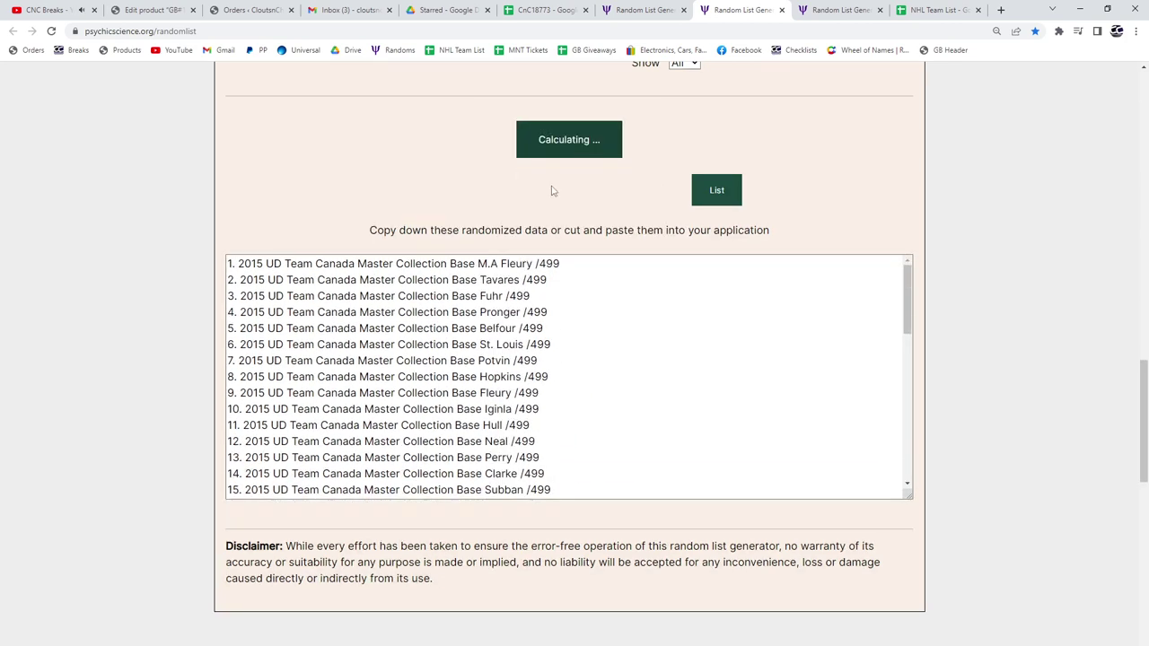
{"action": "scroll", "coordinate": [557, 404], "scroll_direction": "down", "scroll_amount": 5}
{"action": "left_click_drag", "start_coordinate": [562, 467], "coordinate": [231, 216]}
- Paste the base-card list into column C from C1 and widen column C to fit the card names
{"action": "key", "text": "ctrl+c"}
{"action": "left_click", "coordinate": [547, 10]}
{"action": "left_click", "coordinate": [350, 160]}
{"action": "key", "text": "ctrl+v"}
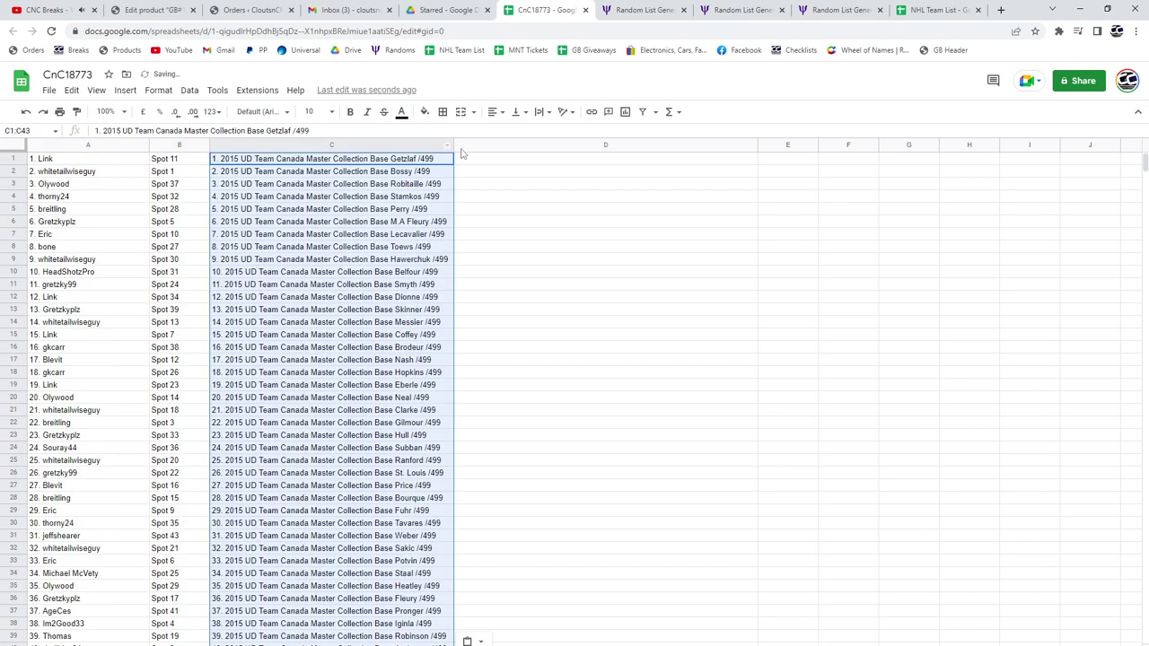
{"action": "left_click_drag", "start_coordinate": [454, 145], "coordinate": [478, 144]}
- Reshuffle the autograph and jersey card list and paste it into column D from D1
{"action": "left_click", "coordinate": [742, 9]}
{"action": "left_click", "coordinate": [841, 9]}
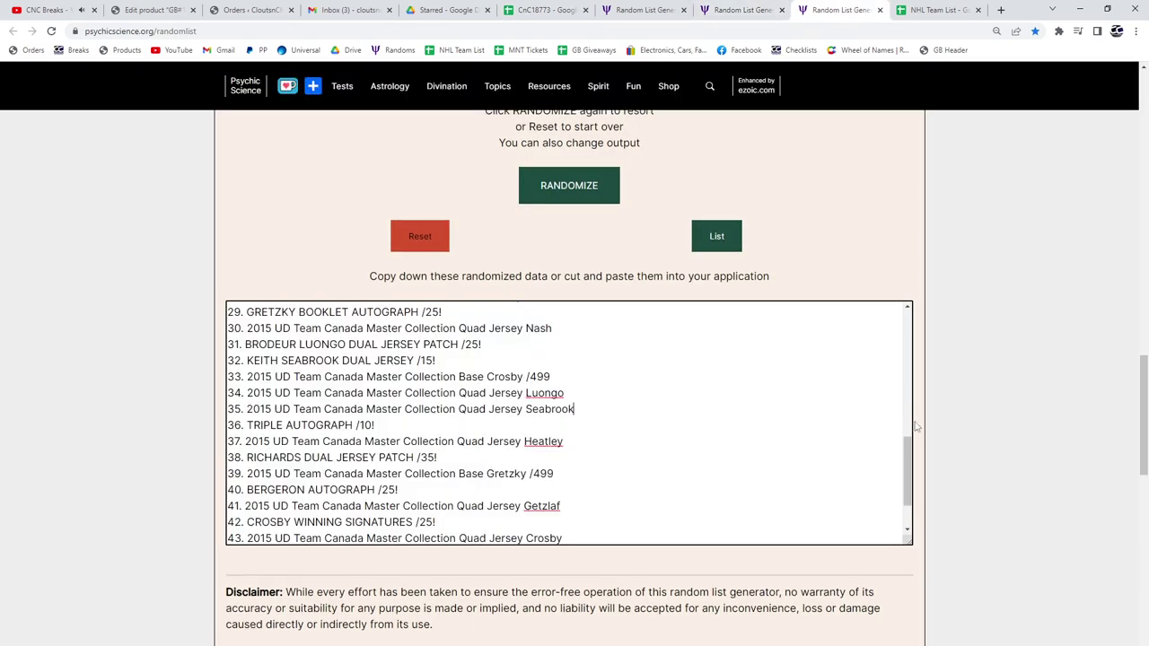
{"action": "scroll", "coordinate": [906, 449], "scroll_direction": "up", "scroll_amount": 10}
{"action": "left_click", "coordinate": [563, 199]}
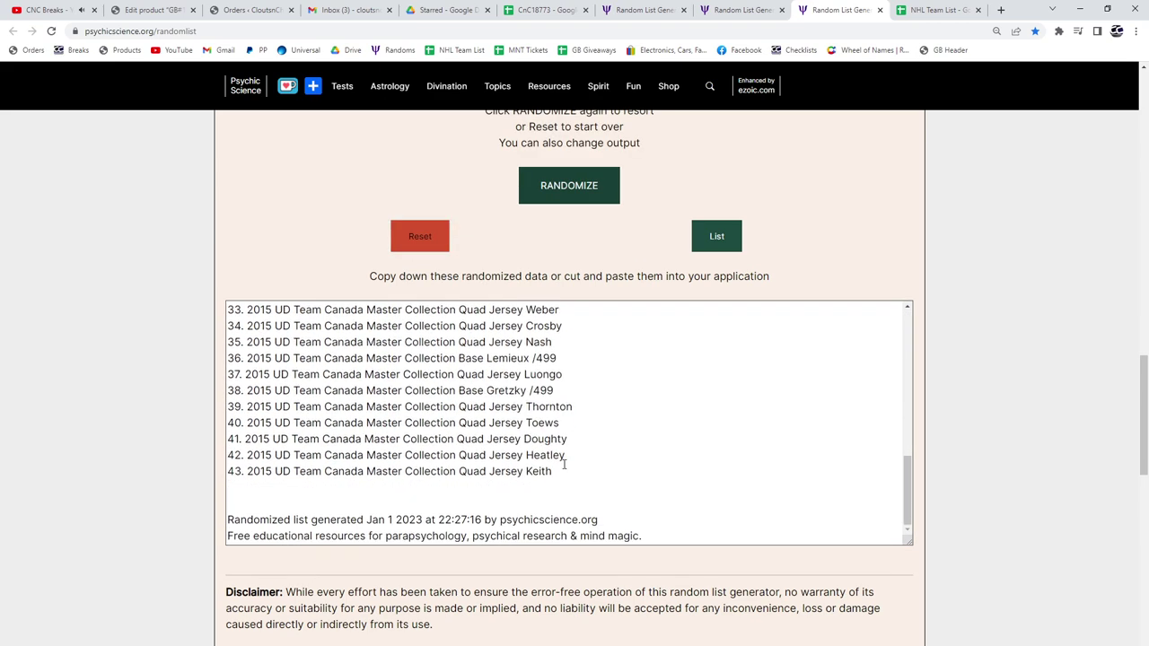
{"action": "left_click", "coordinate": [565, 422]}
{"action": "left_click", "coordinate": [554, 9]}
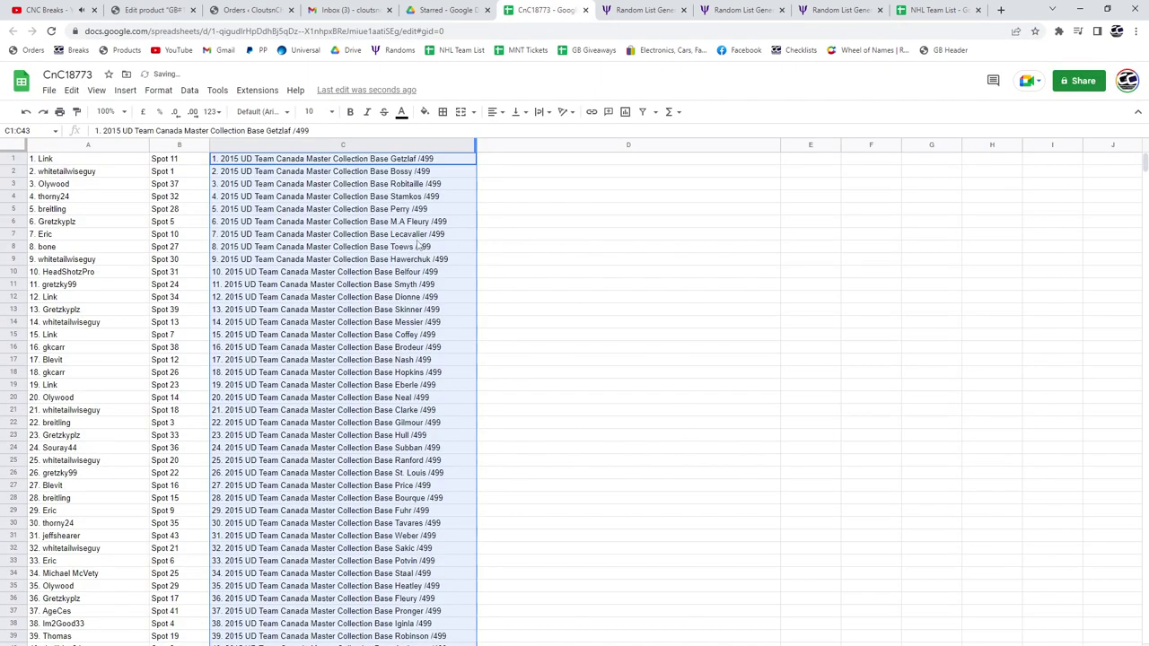
{"action": "left_click", "coordinate": [523, 161]}
{"action": "key", "text": "ctrl+v"}
- Bold rows 1, 4, 5, 6, 10 and 12 across columns A to D
{"action": "left_click_drag", "start_coordinate": [571, 161], "coordinate": [114, 161]}
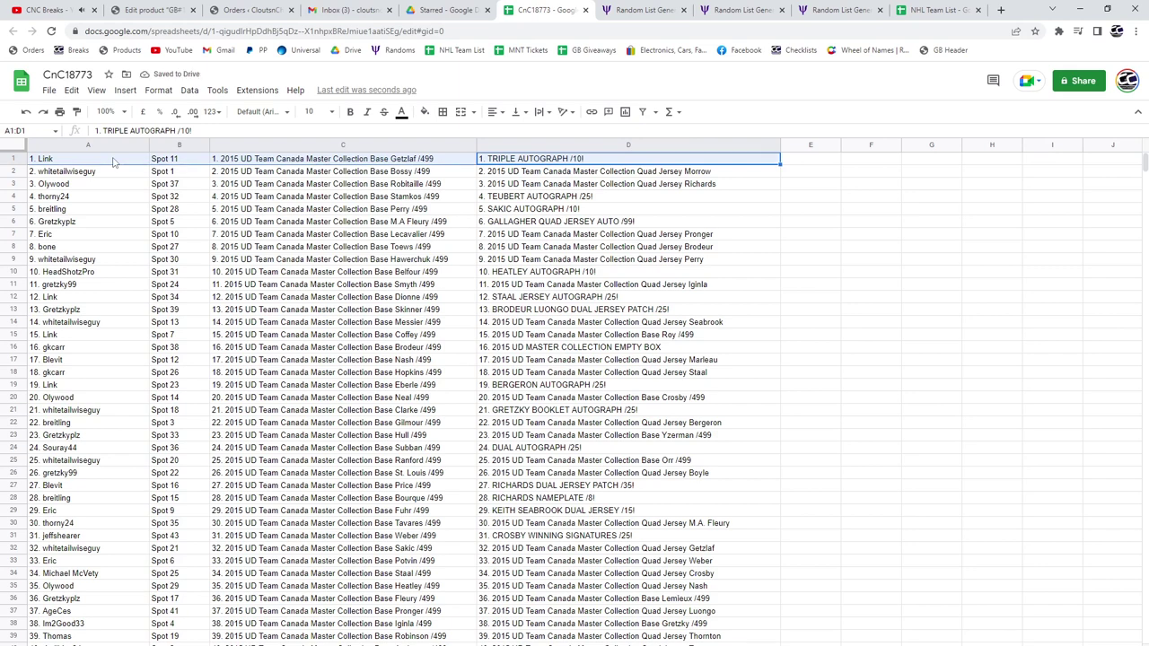
{"action": "left_click", "coordinate": [350, 113]}
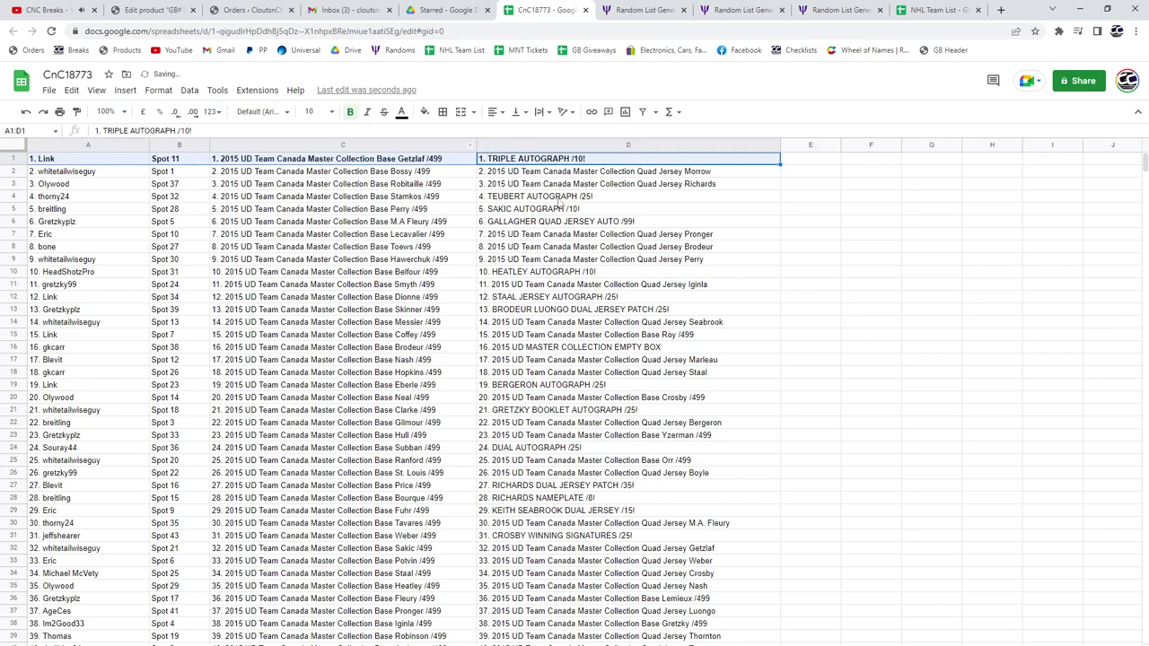
{"action": "left_click_drag", "start_coordinate": [561, 199], "coordinate": [131, 197]}
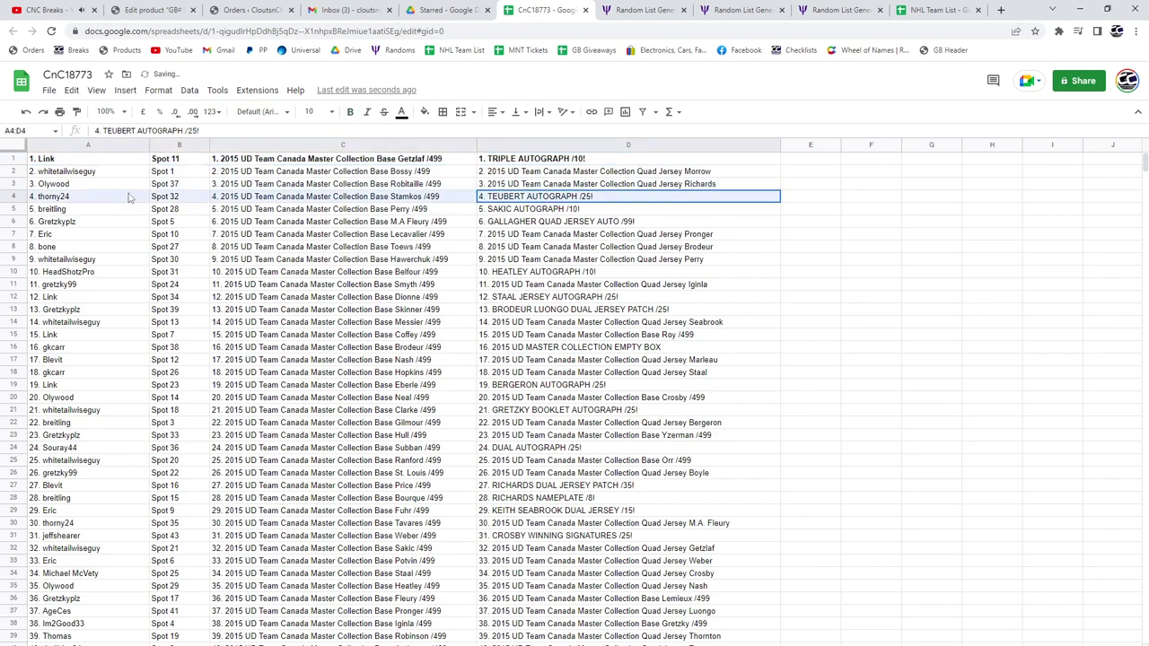
{"action": "left_click", "coordinate": [350, 112]}
{"action": "left_click_drag", "start_coordinate": [536, 209], "coordinate": [126, 209]}
{"action": "left_click", "coordinate": [350, 112]}
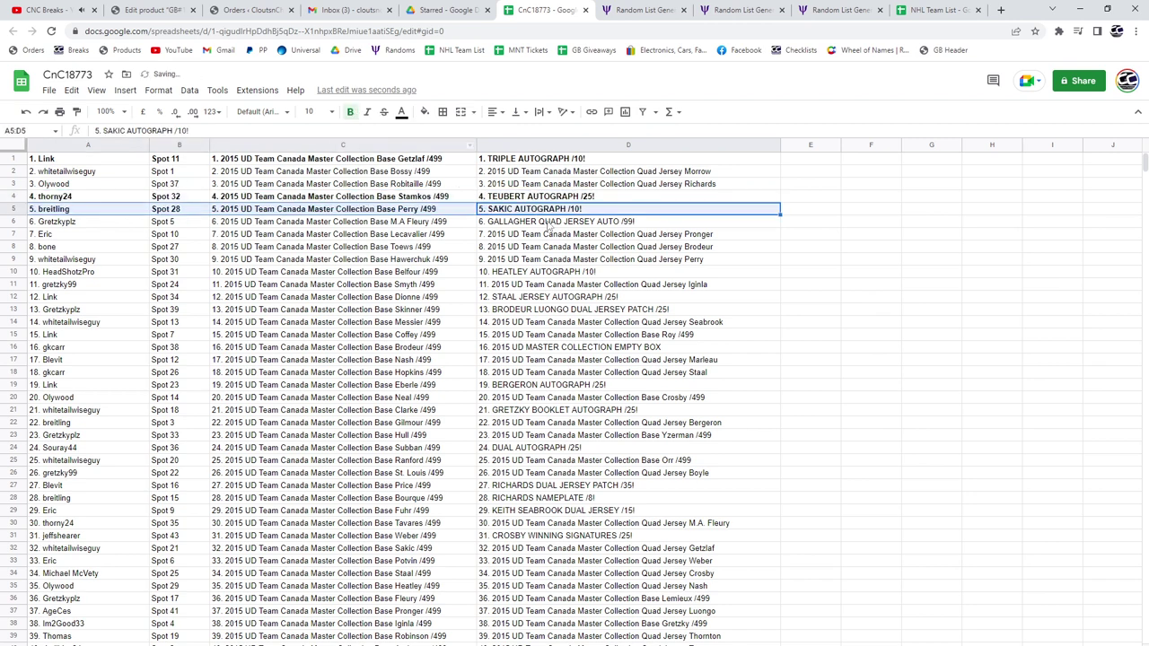
{"action": "left_click_drag", "start_coordinate": [547, 222], "coordinate": [97, 215]}
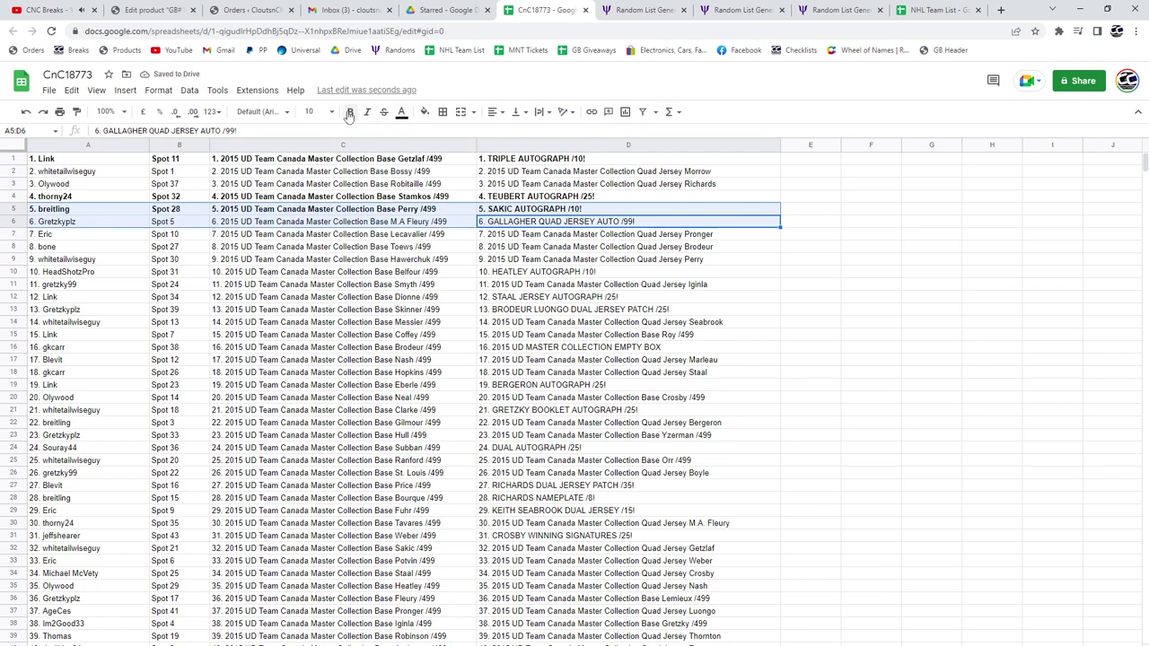
{"action": "left_click", "coordinate": [350, 112]}
{"action": "left_click_drag", "start_coordinate": [543, 271], "coordinate": [98, 272]}
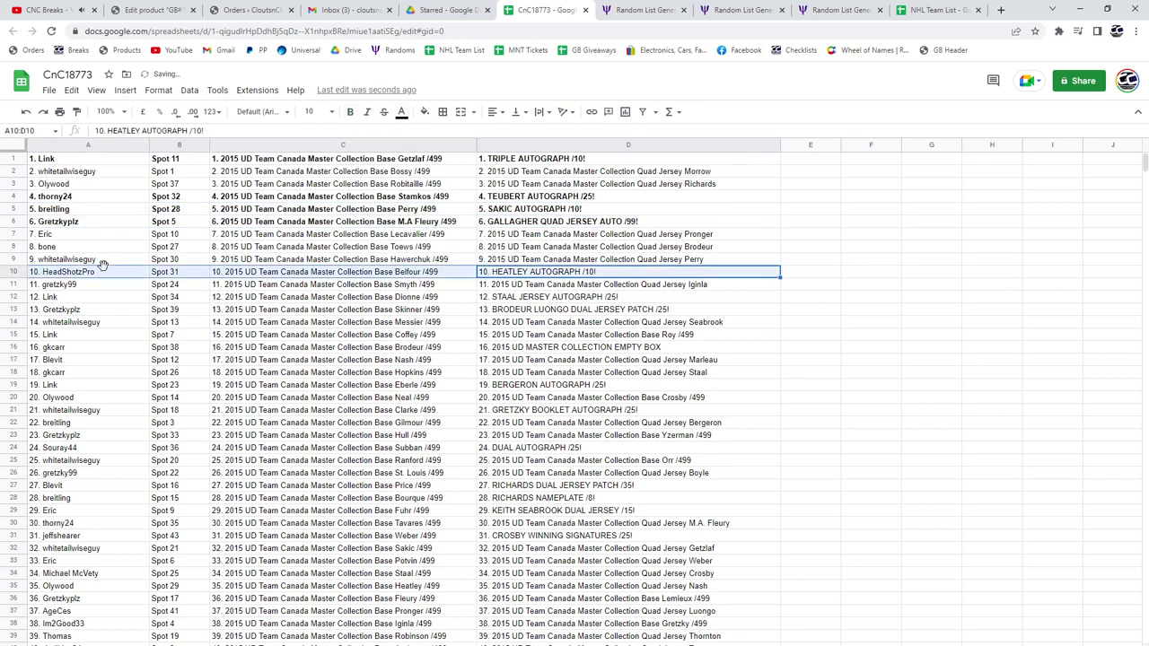
{"action": "left_click", "coordinate": [351, 112]}
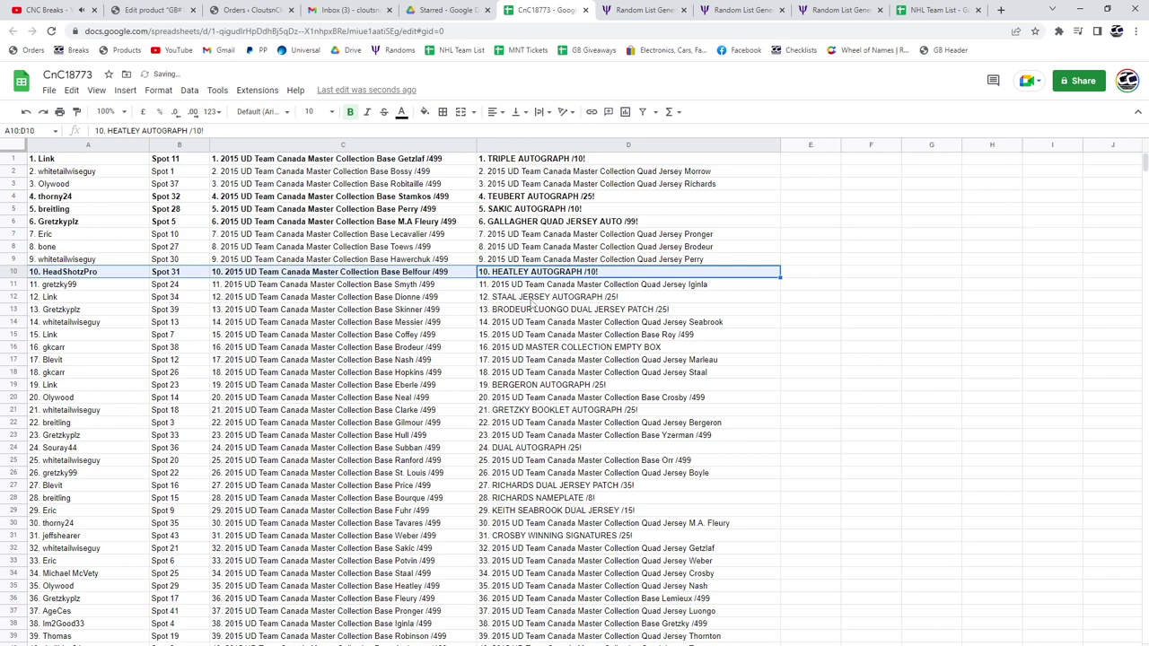
{"action": "left_click_drag", "start_coordinate": [530, 297], "coordinate": [110, 299]}
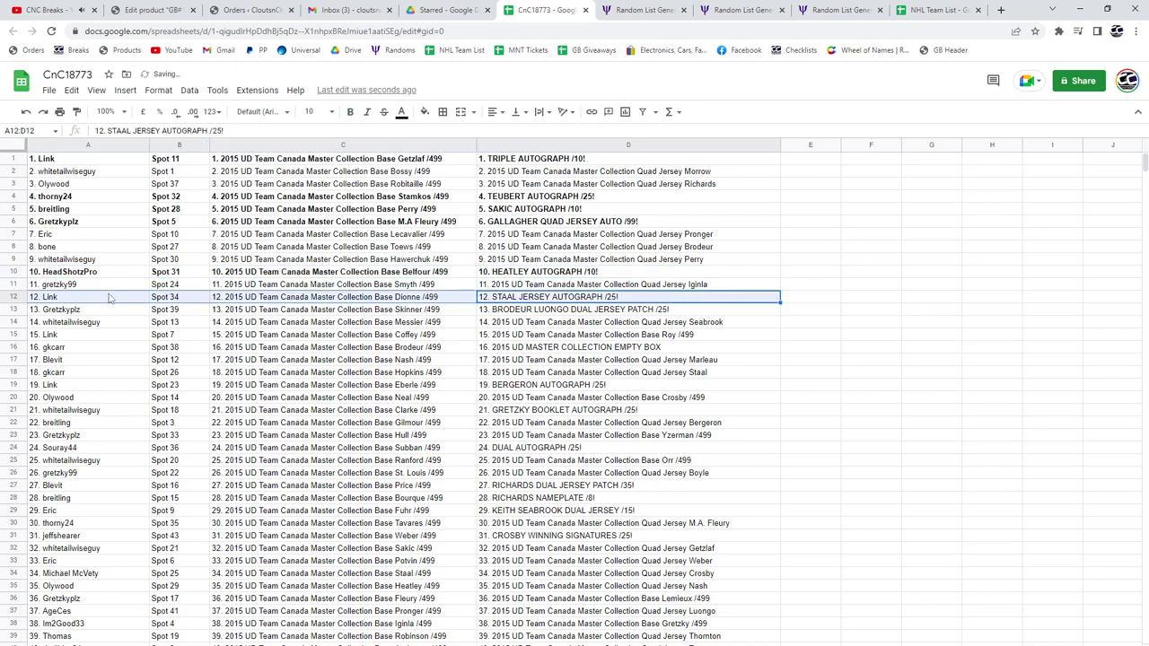
{"action": "left_click", "coordinate": [350, 112]}
- Bold hit rows 13, 16, 19 and 21 across columns A to D
{"action": "left_click_drag", "start_coordinate": [584, 316], "coordinate": [54, 316]}
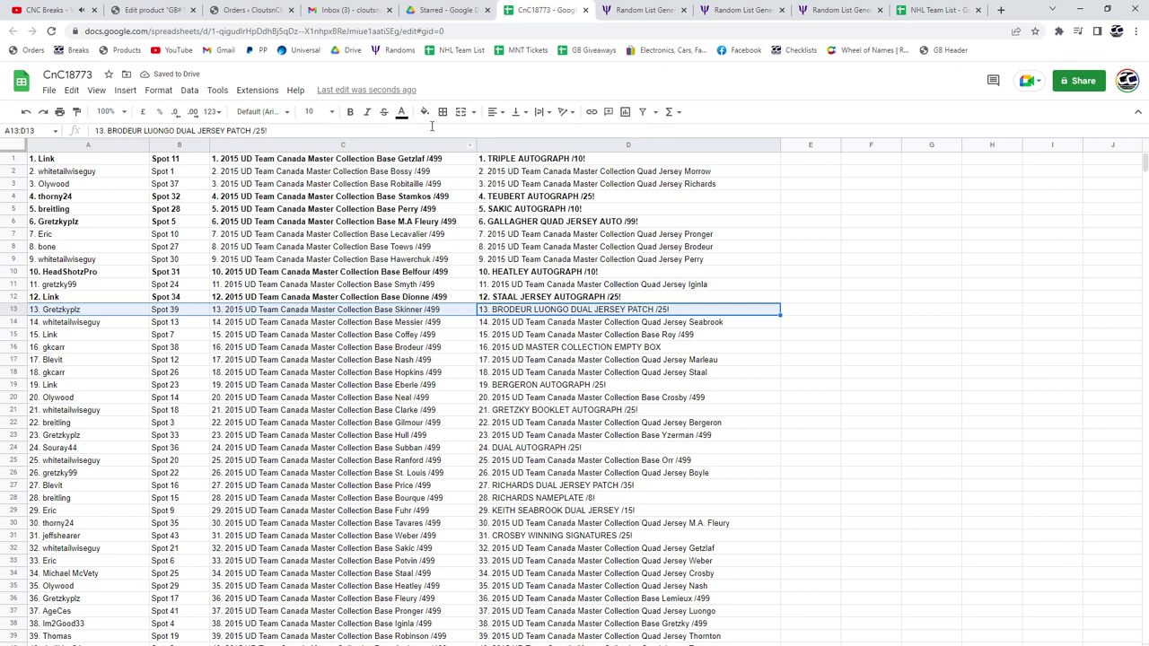
{"action": "left_click", "coordinate": [350, 112]}
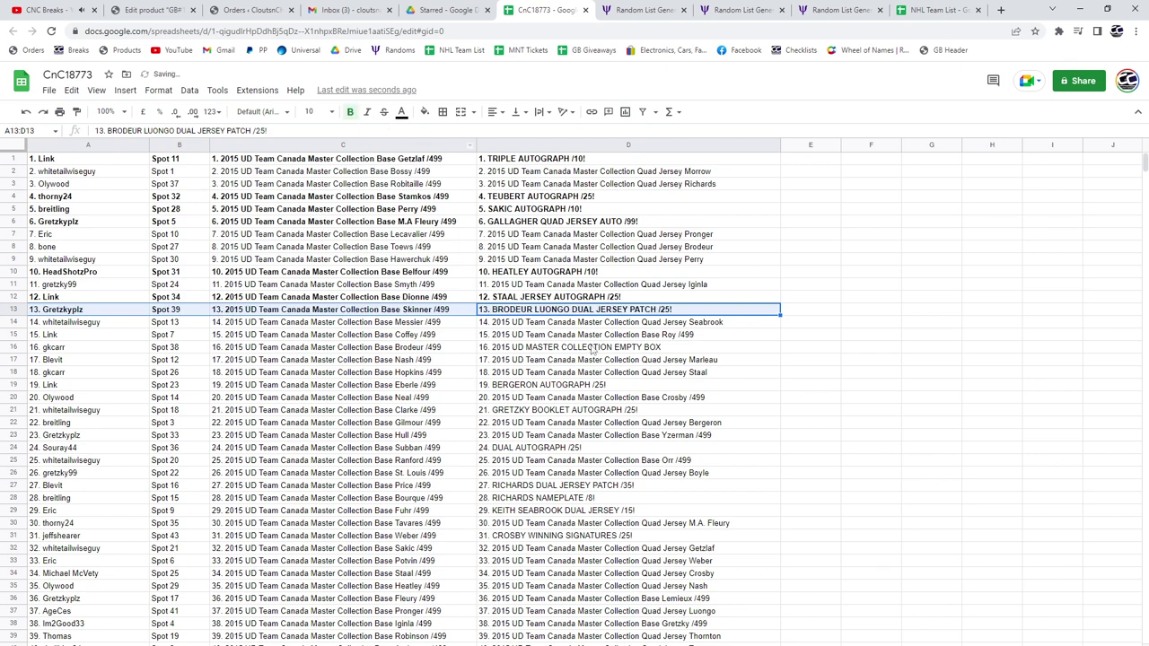
{"action": "left_click_drag", "start_coordinate": [591, 350], "coordinate": [104, 352]}
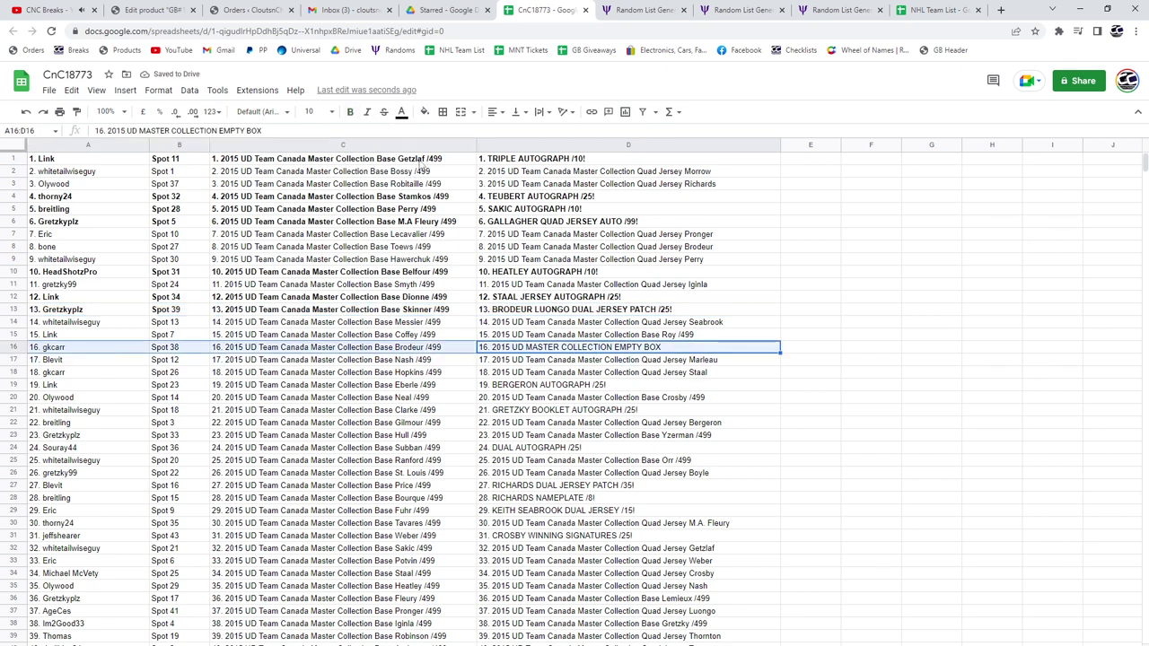
{"action": "left_click", "coordinate": [350, 112]}
{"action": "left_click_drag", "start_coordinate": [538, 385], "coordinate": [103, 386]}
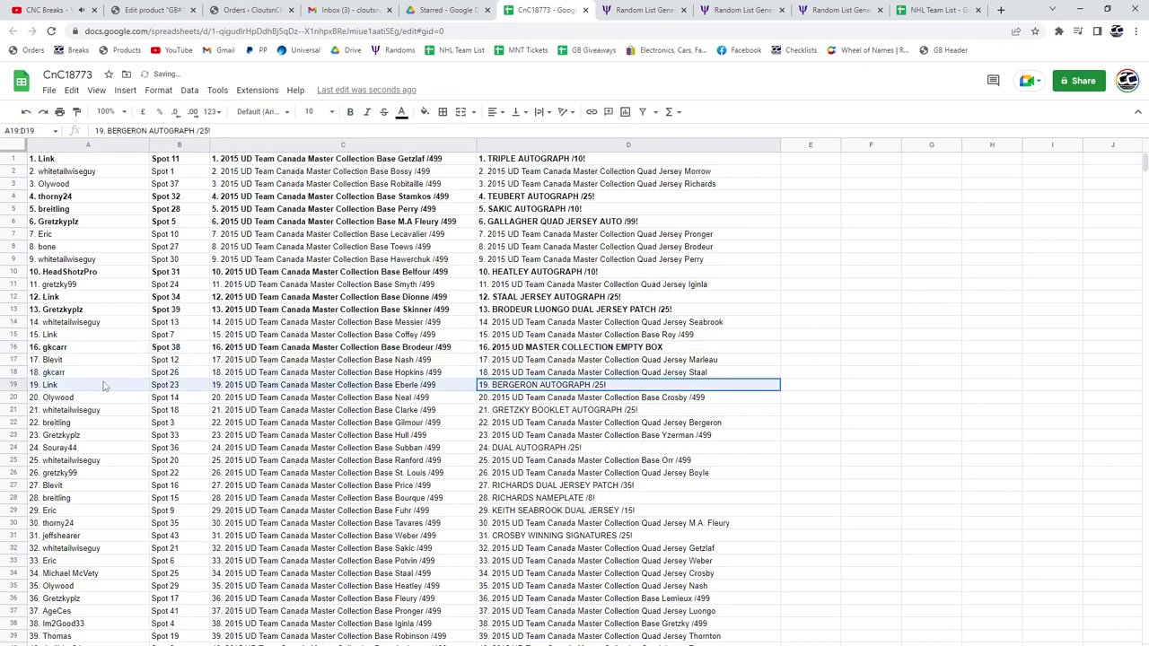
{"action": "left_click", "coordinate": [351, 115]}
{"action": "left_click_drag", "start_coordinate": [537, 413], "coordinate": [115, 411]}
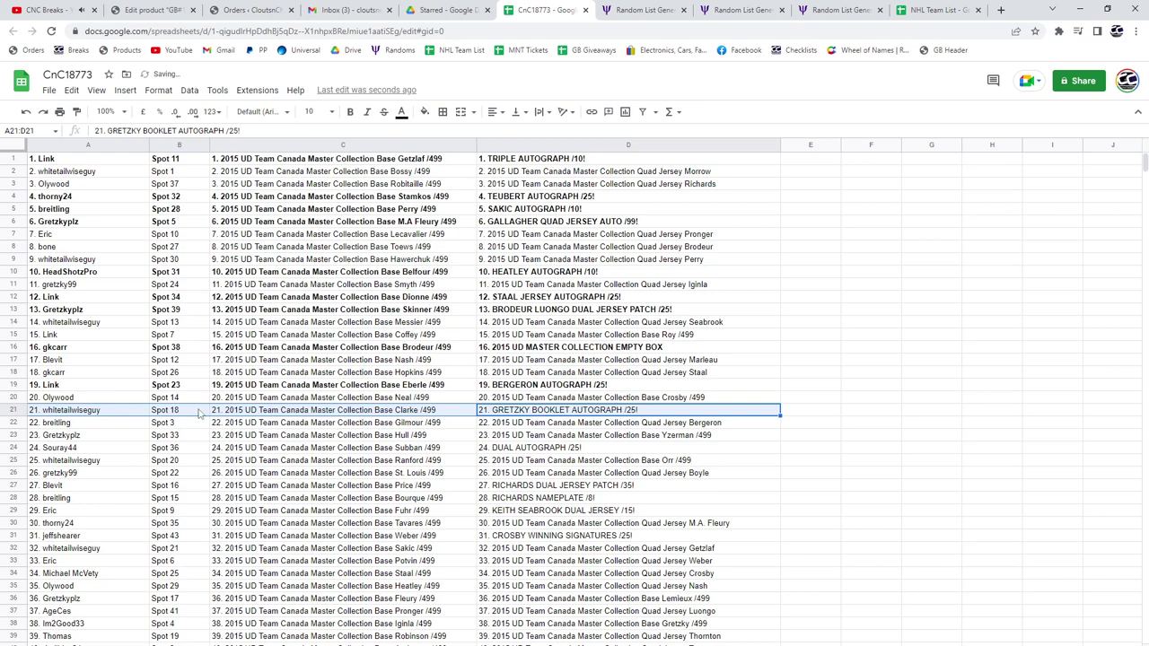
{"action": "left_click", "coordinate": [350, 114]}
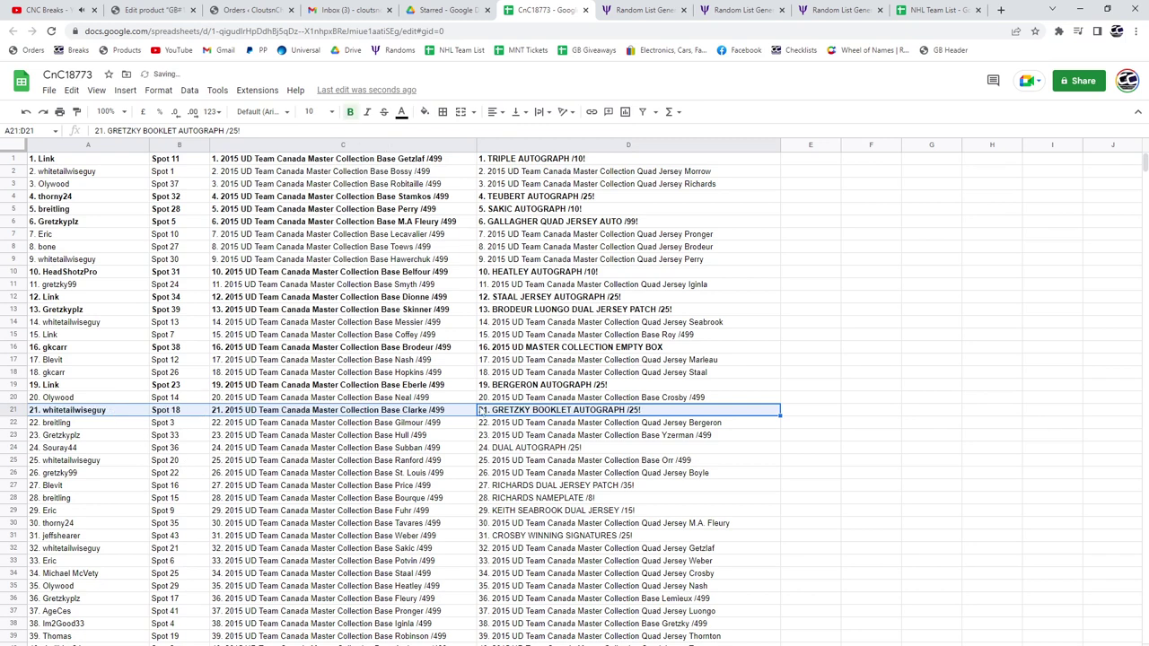
- Bold rows 24, 27, 28, 29 and 31, then select the whole table A1:D43
{"action": "scroll", "coordinate": [492, 398], "scroll_direction": "down", "scroll_amount": 2}
{"action": "left_click_drag", "start_coordinate": [542, 393], "coordinate": [117, 396]}
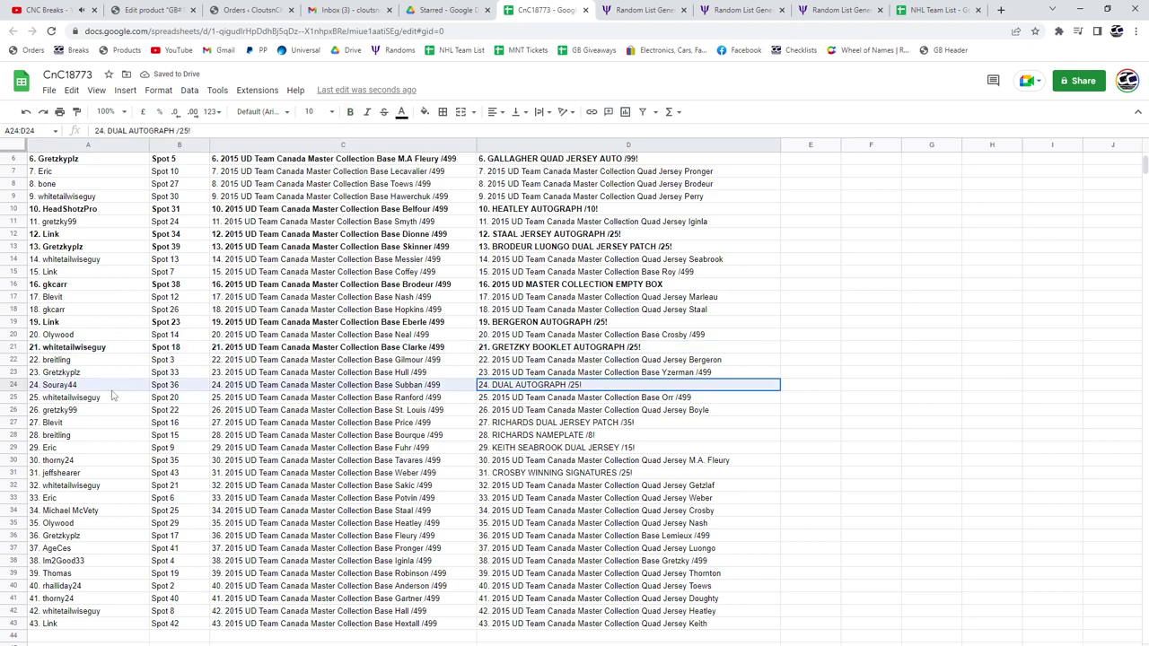
{"action": "left_click", "coordinate": [351, 114]}
{"action": "left_click_drag", "start_coordinate": [561, 423], "coordinate": [136, 428]}
{"action": "left_click", "coordinate": [351, 113]}
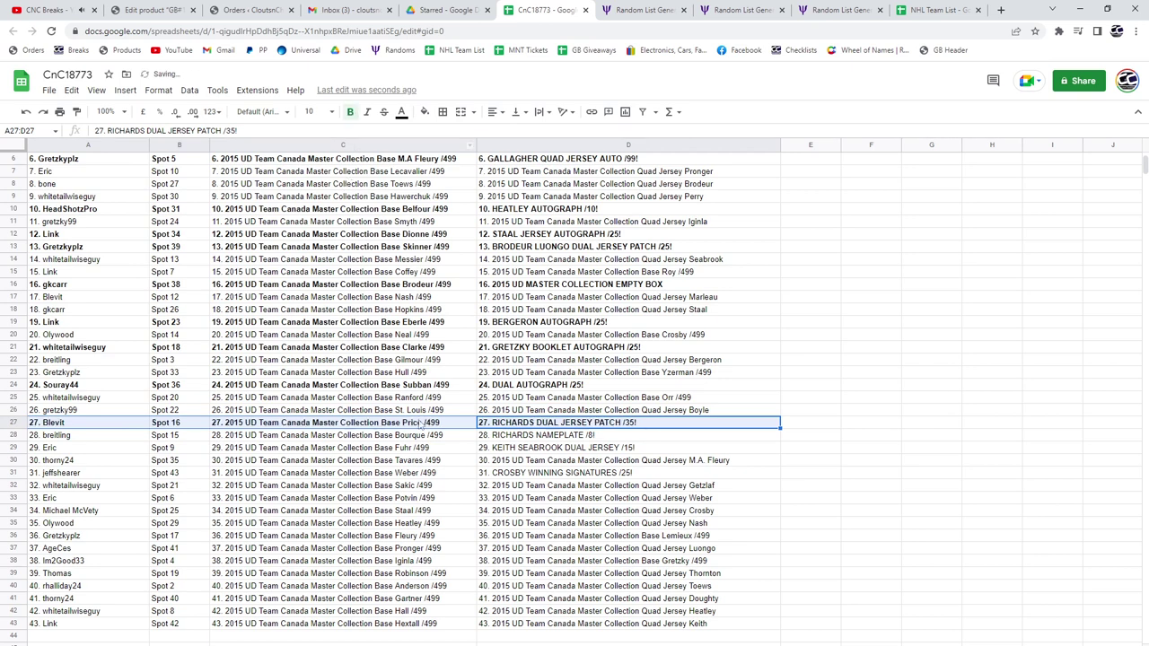
{"action": "left_click_drag", "start_coordinate": [535, 438], "coordinate": [100, 439]}
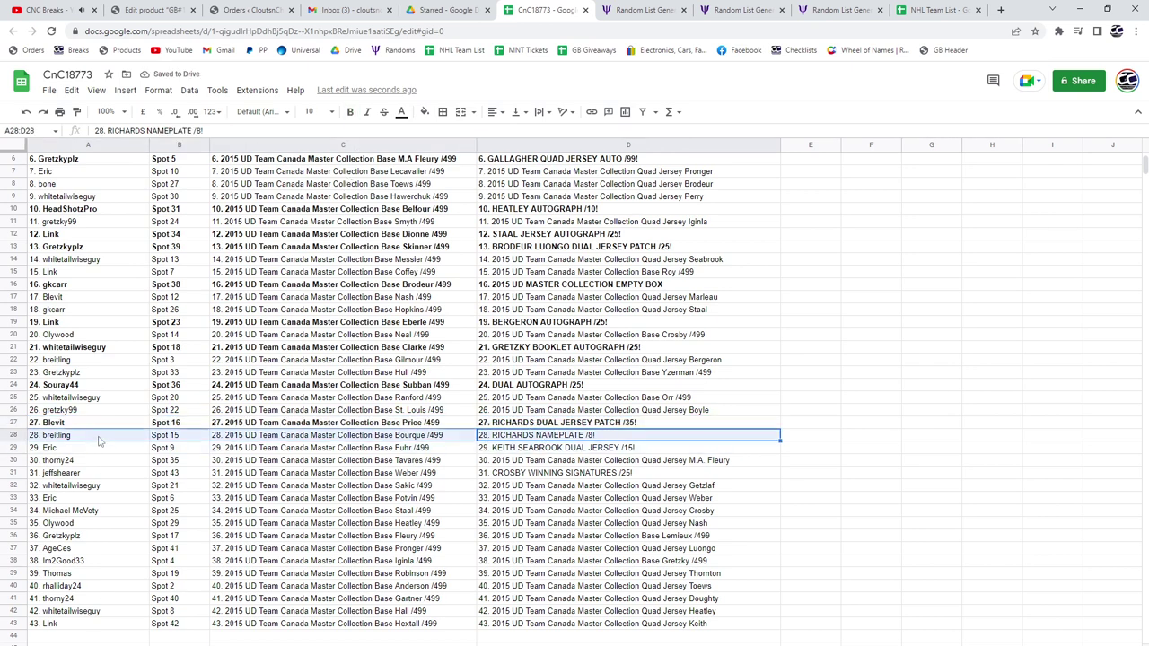
{"action": "left_click", "coordinate": [351, 113]}
{"action": "left_click_drag", "start_coordinate": [539, 449], "coordinate": [99, 448]}
{"action": "left_click", "coordinate": [351, 112]}
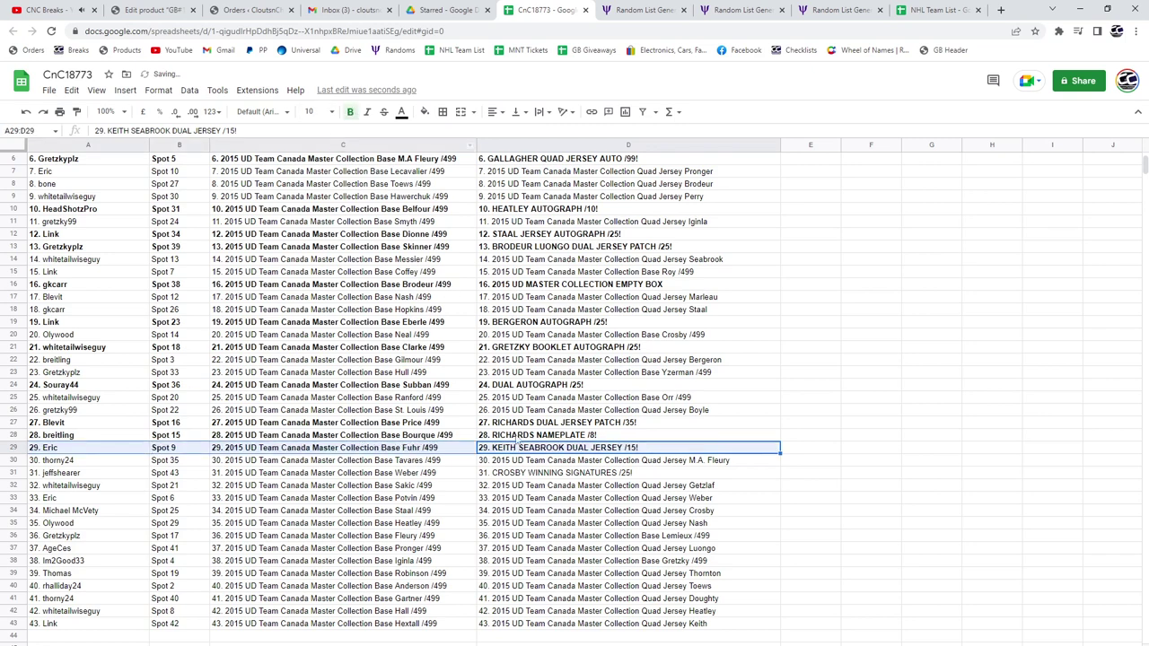
{"action": "left_click_drag", "start_coordinate": [535, 476], "coordinate": [99, 473]}
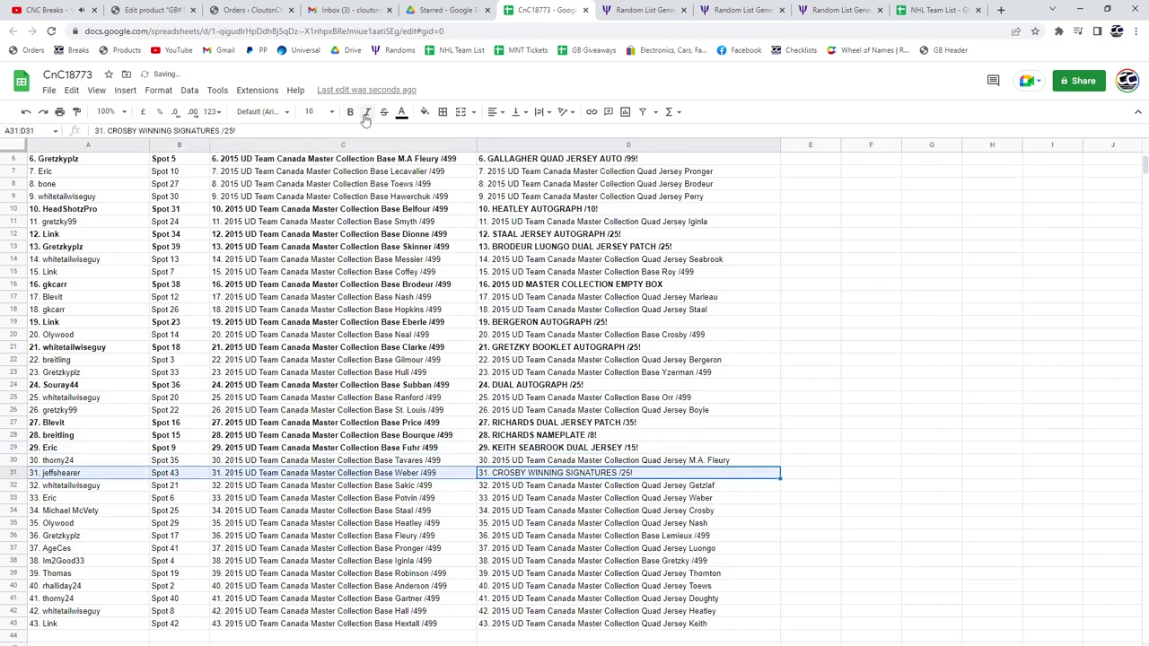
{"action": "left_click", "coordinate": [351, 112]}
{"action": "left_click_drag", "start_coordinate": [578, 621], "coordinate": [102, 162]}
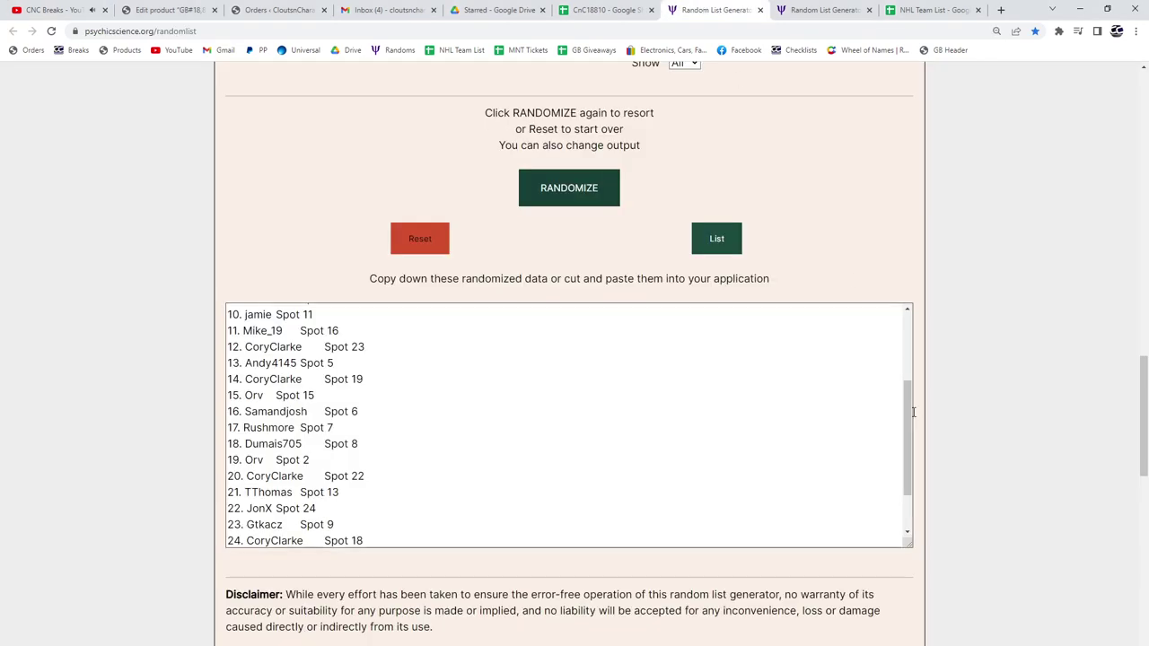
- Reshuffle the names-and-spots list and paste it into columns A–B of CnC18810
{"action": "left_click_drag", "start_coordinate": [909, 449], "coordinate": [841, 215]}
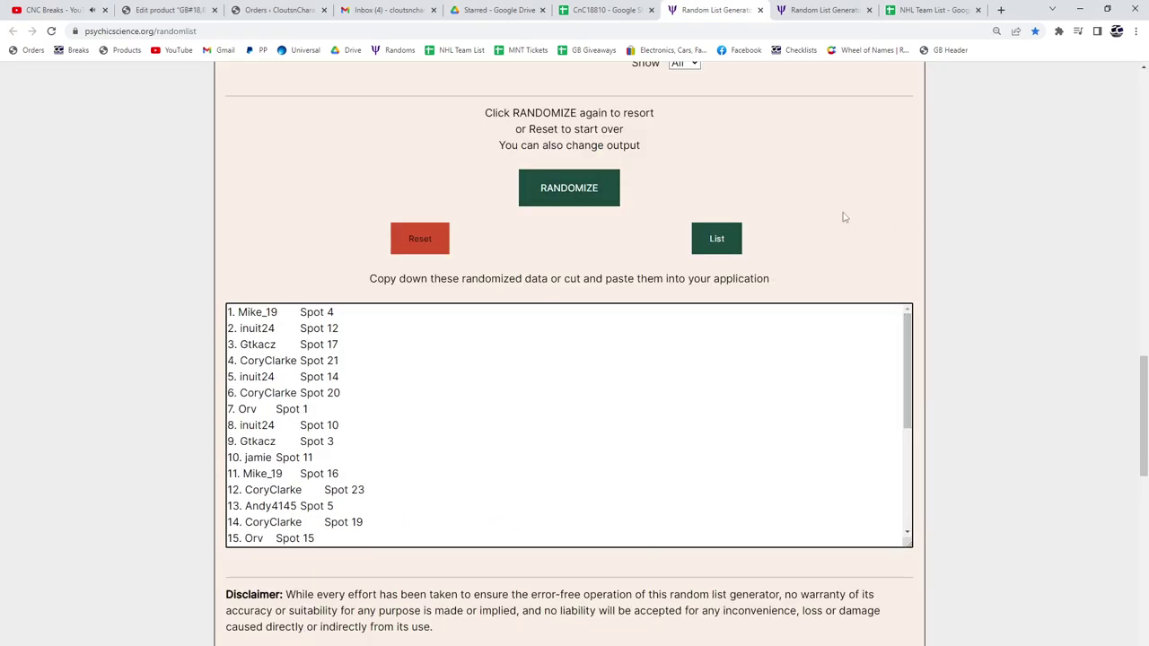
{"action": "left_click", "coordinate": [583, 193]}
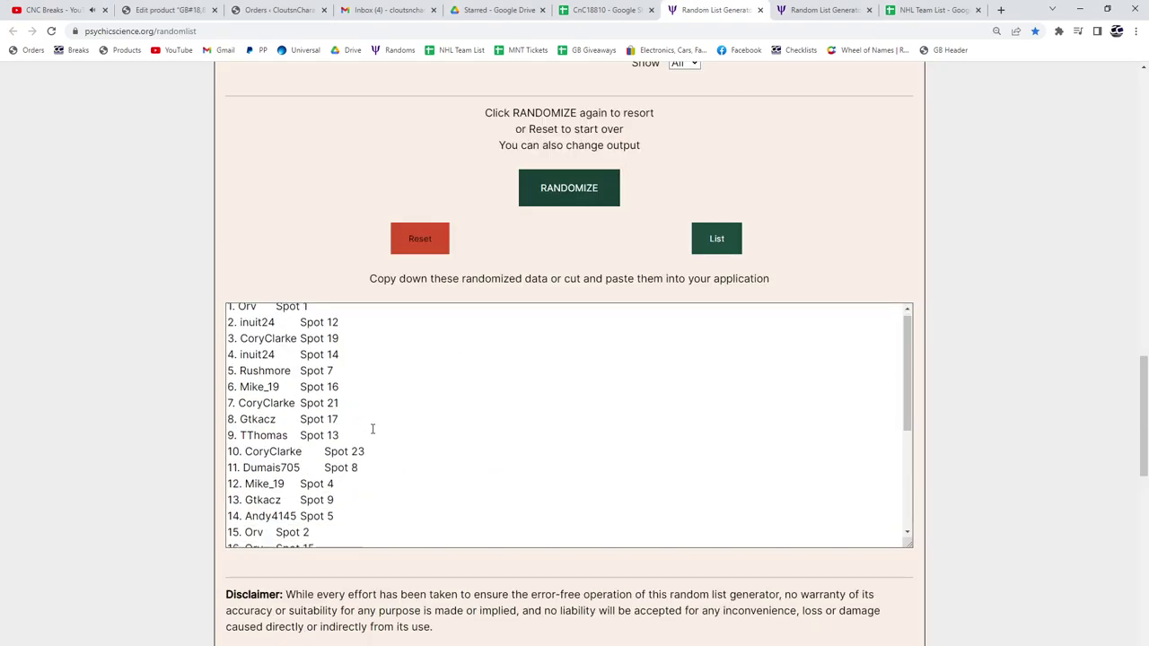
{"action": "scroll", "coordinate": [371, 428], "scroll_direction": "down", "scroll_amount": 5}
{"action": "key", "text": "ctrl+a"}
{"action": "key", "text": "ctrl+c"}
{"action": "left_click", "coordinate": [601, 9]}
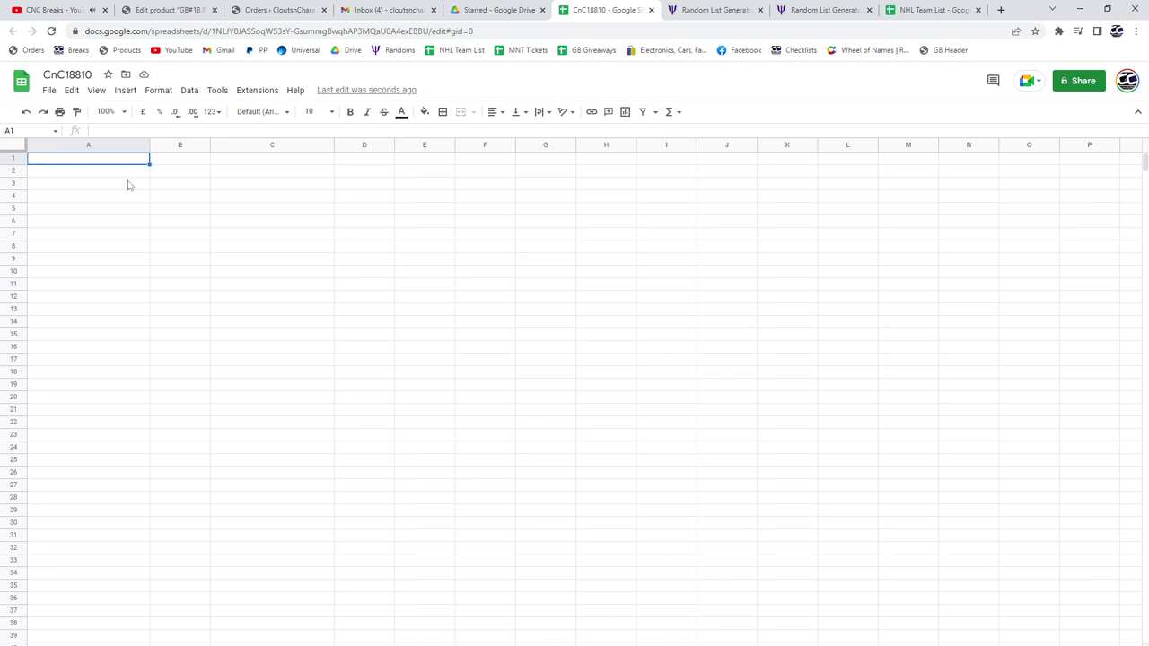
{"action": "key", "text": "ctrl+v"}
- Reshuffle the team-letter list and select all of its text
{"action": "left_click", "coordinate": [817, 9]}
{"action": "scroll", "coordinate": [903, 422], "scroll_direction": "down", "scroll_amount": 3}
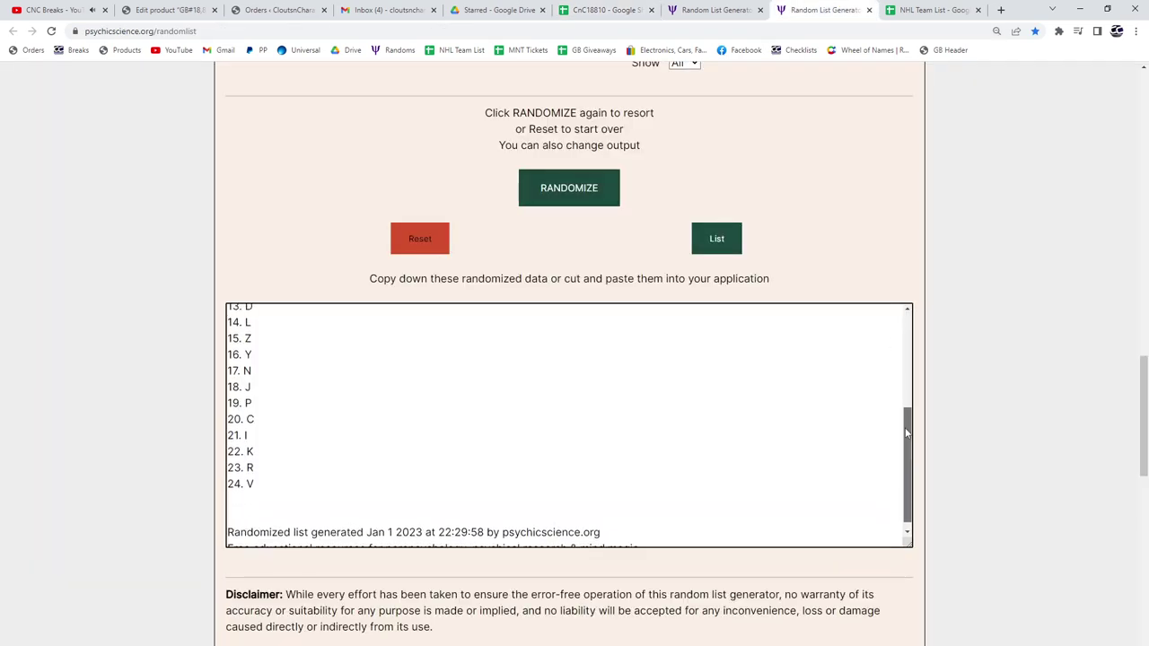
{"action": "scroll", "coordinate": [903, 422], "scroll_direction": "up", "scroll_amount": 10}
{"action": "left_click", "coordinate": [550, 188]}
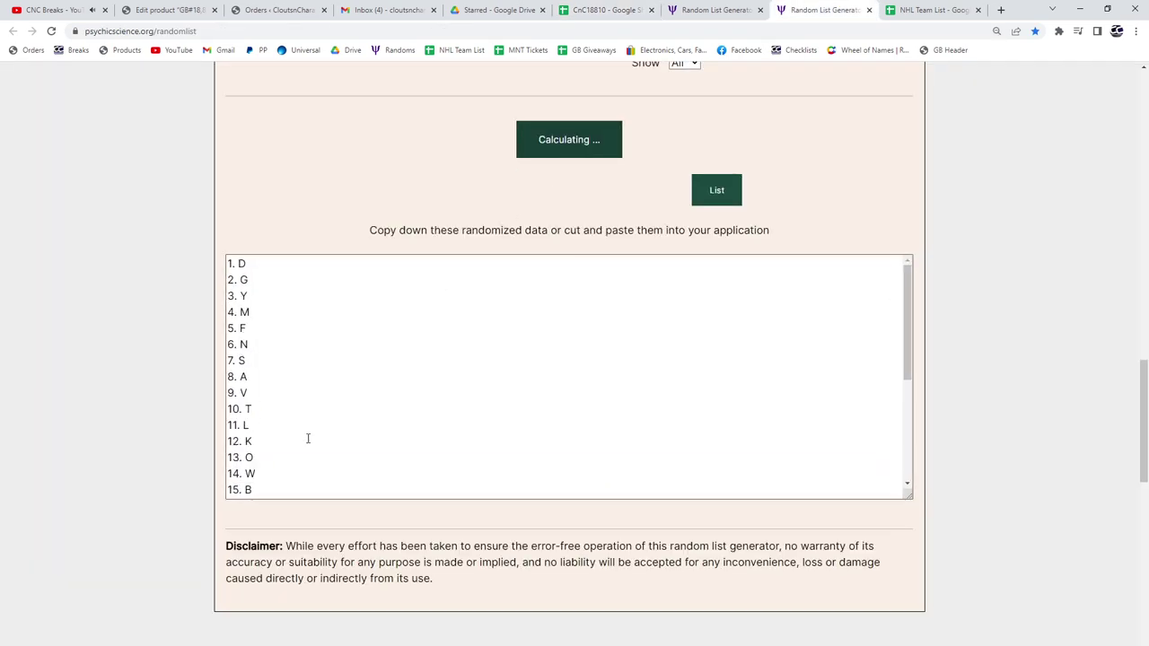
{"action": "scroll", "coordinate": [297, 449], "scroll_direction": "down", "scroll_amount": 5}
{"action": "key", "text": "ctrl+a"}
- Paste the shuffled team letters into column C from C1 and select the block A1:C24
{"action": "key", "text": "ctrl+c"}
{"action": "left_click", "coordinate": [611, 9]}
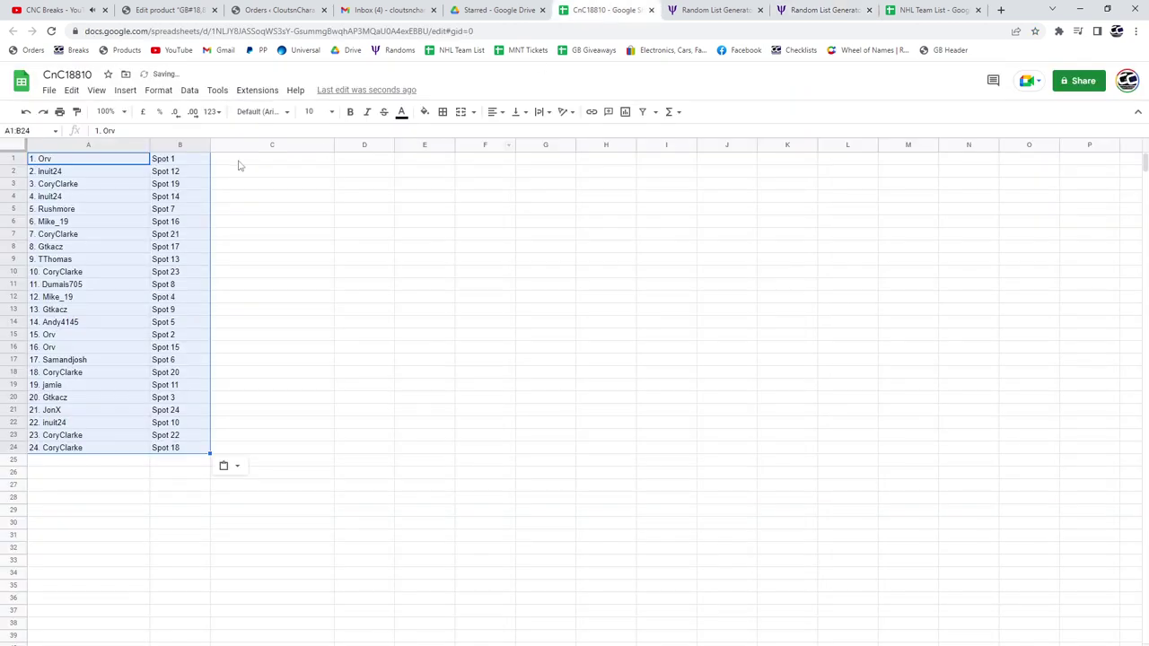
{"action": "left_click", "coordinate": [238, 162]}
{"action": "key", "text": "ctrl+v"}
{"action": "left_click_drag", "start_coordinate": [103, 161], "coordinate": [267, 458]}
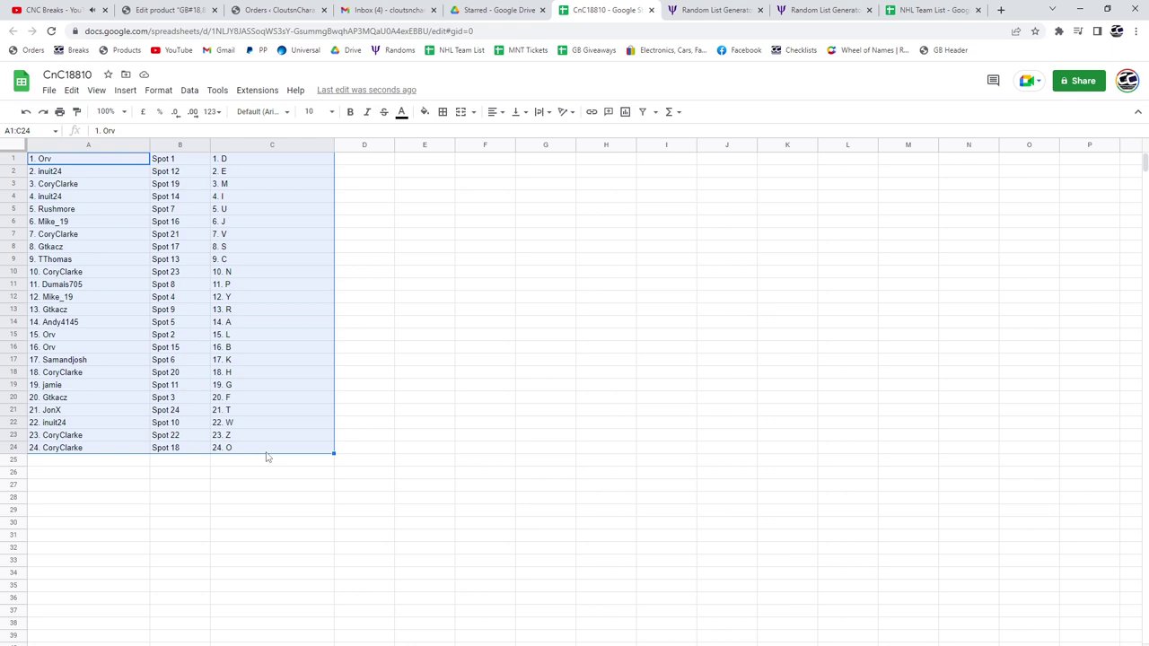
- Bring the OBS Studio window to the front over the CnC18810 sheet
{"action": "key", "text": "alt+Tab"}
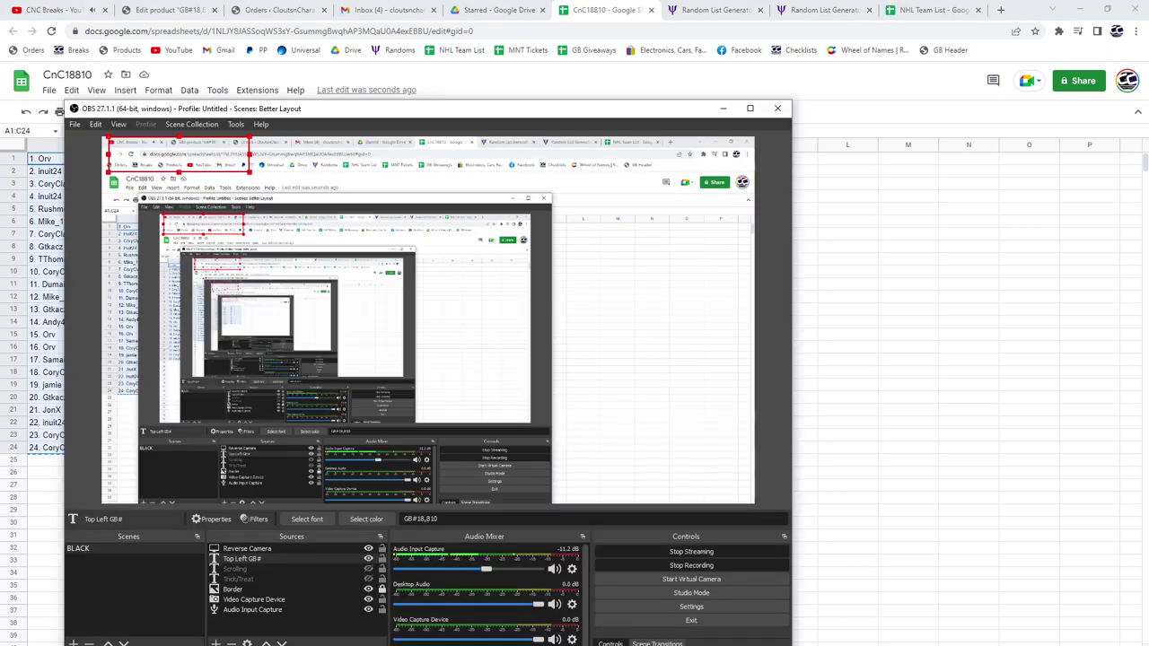